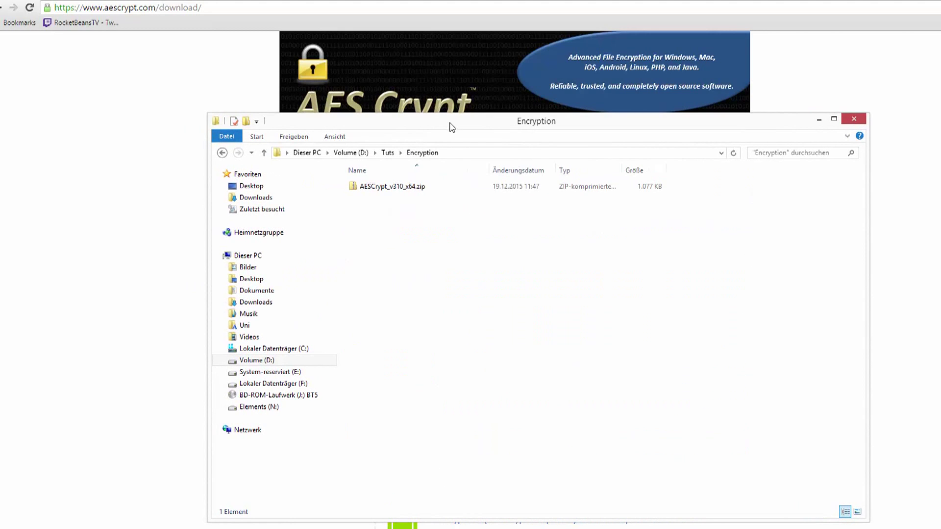
# Step: Extract AESCrypt_v310_x64.zip into its own folder and launch setup.exe from the nested AESCrypt_v310_x64 folder
pyautogui.rightClick(466, 187)
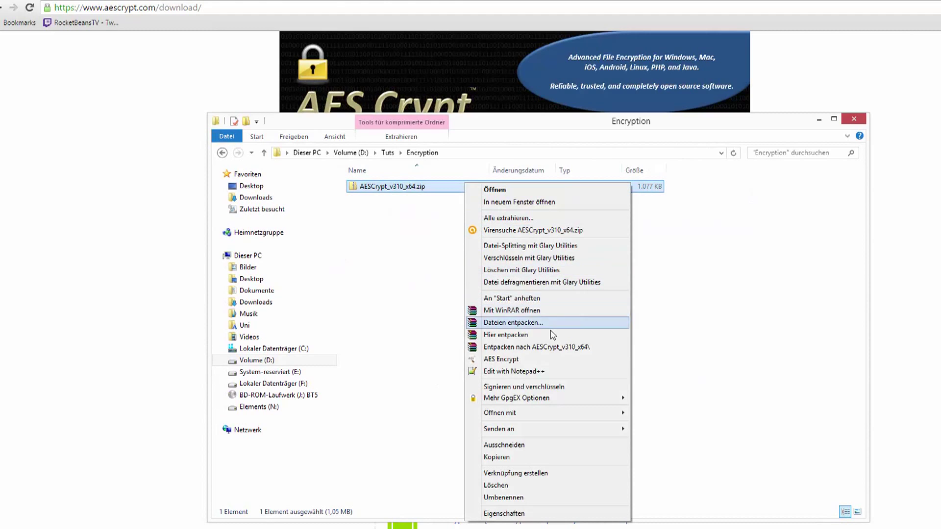
pyautogui.click(553, 346)
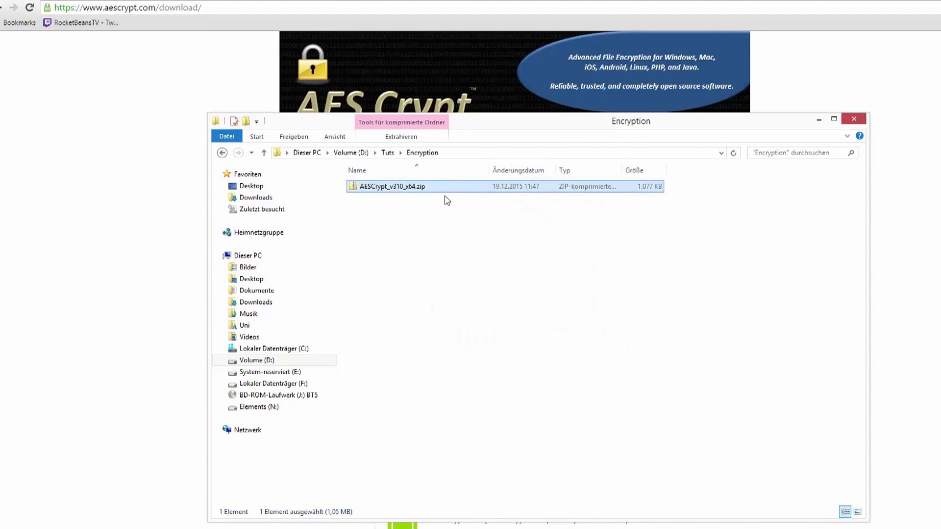
pyautogui.doubleClick(431, 186)
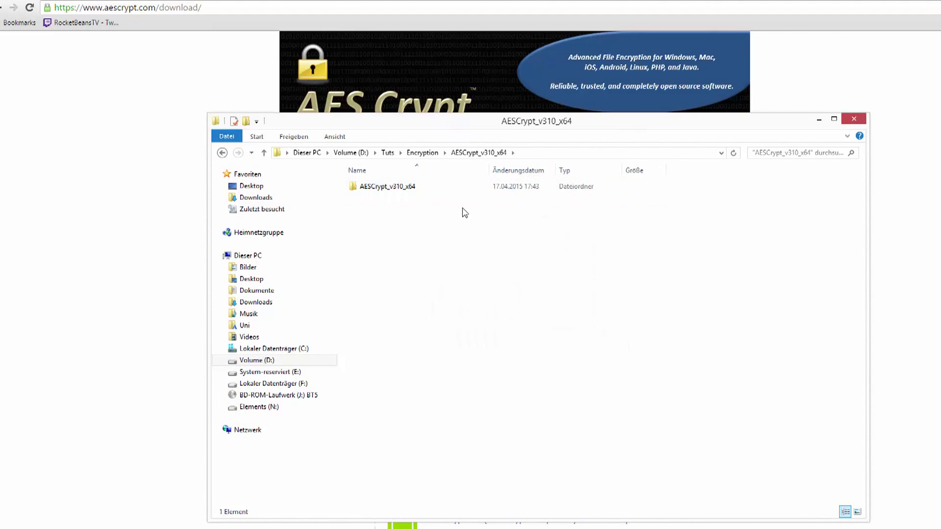
pyautogui.doubleClick(450, 186)
pyautogui.click(412, 210)
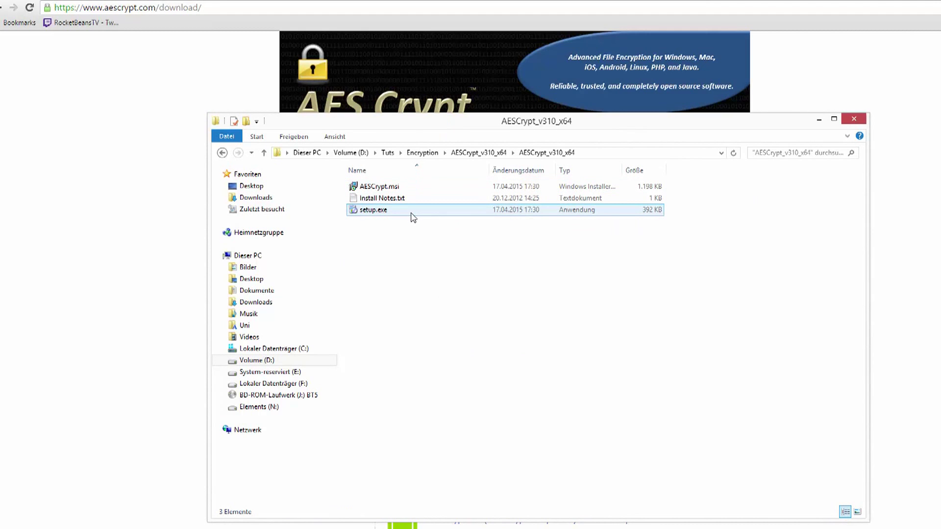
pyautogui.doubleClick(413, 211)
# Step: Let the installer run and install the Visual C++ 2010 runtime with administrator permission
pyautogui.click(490, 225)
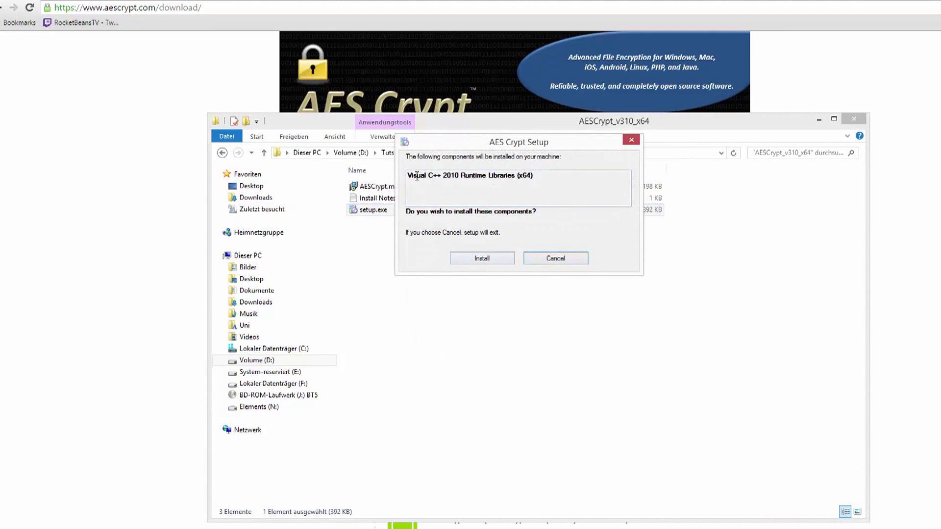
pyautogui.moveTo(426, 176); pyautogui.dragTo(529, 177)
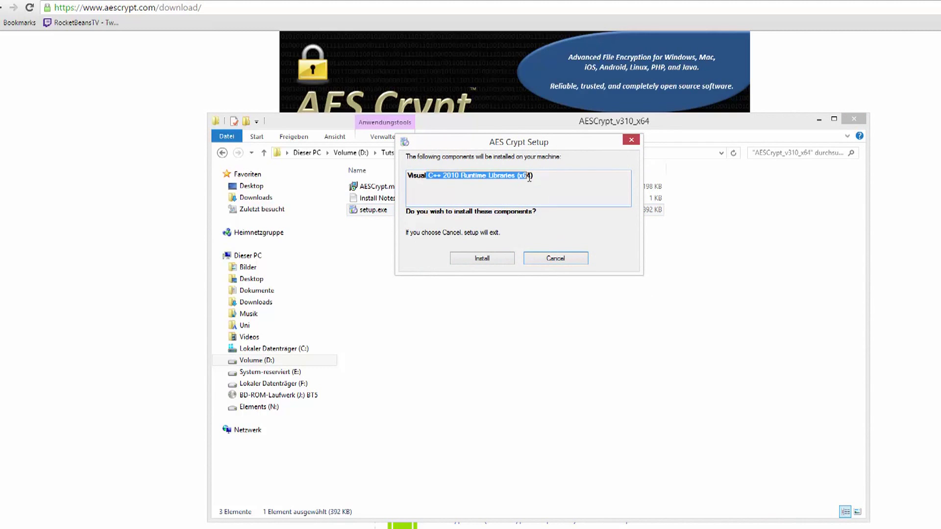
pyautogui.click(555, 181)
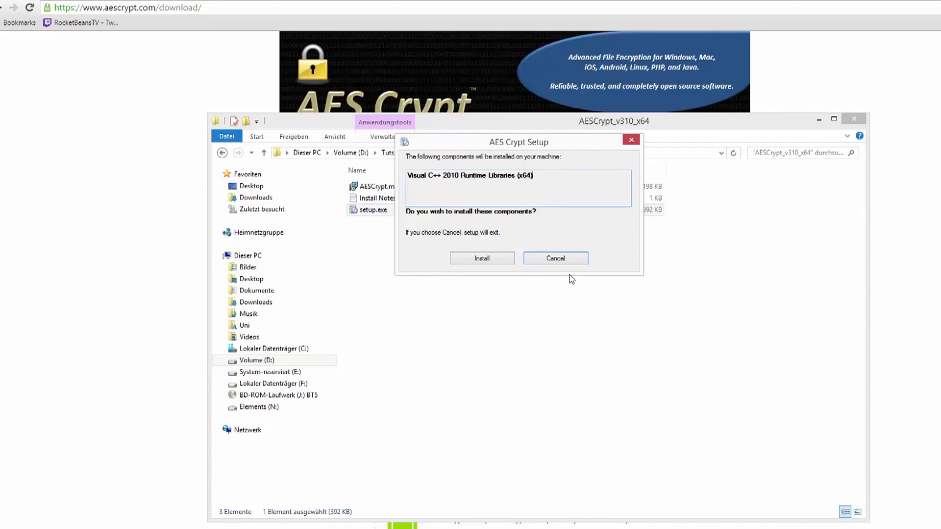
pyautogui.click(499, 262)
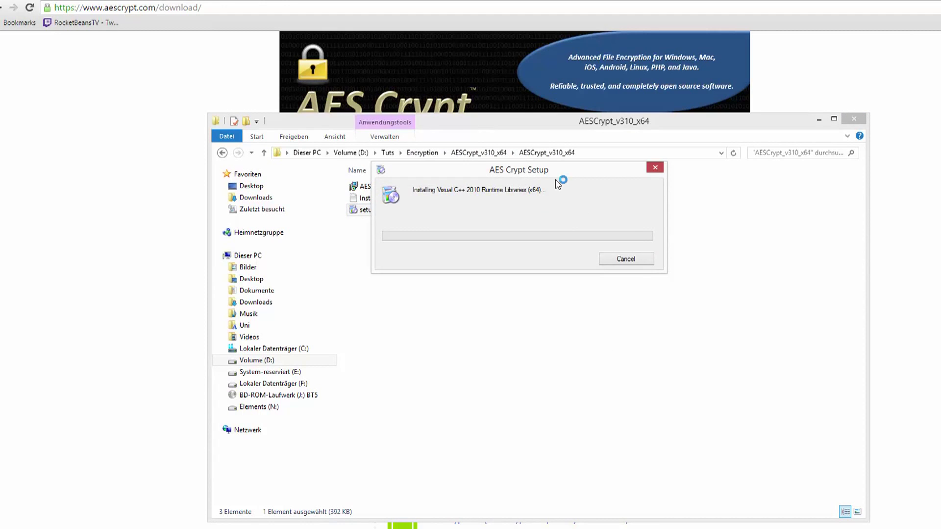
pyautogui.click(628, 294)
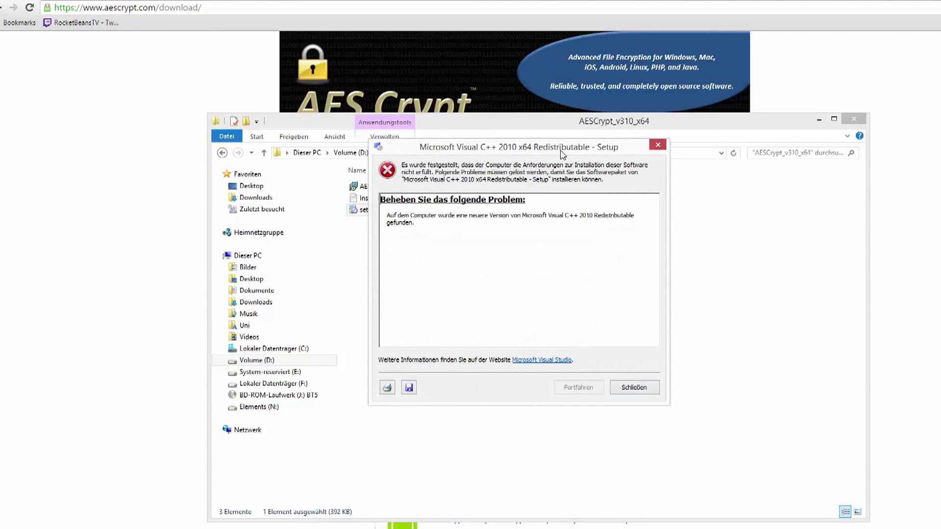
# Step: Read the newer-version error, then close the Visual C++ and AES Crypt setup errors
pyautogui.moveTo(562, 154); pyautogui.dragTo(592, 155)
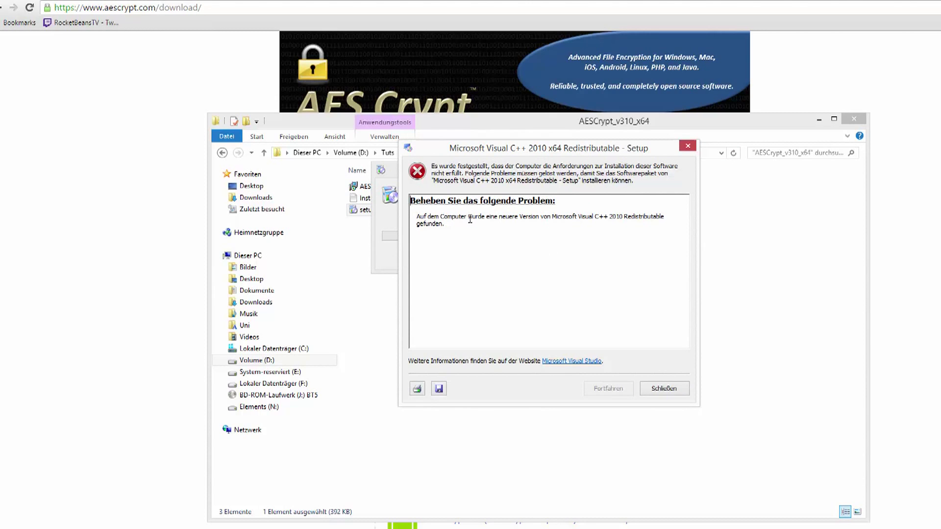
pyautogui.moveTo(496, 217); pyautogui.dragTo(541, 230)
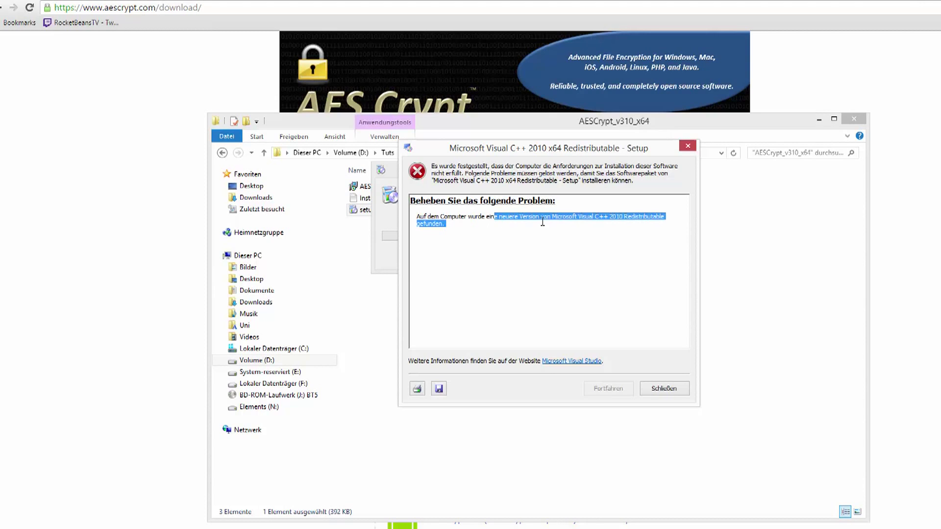
pyautogui.click(558, 242)
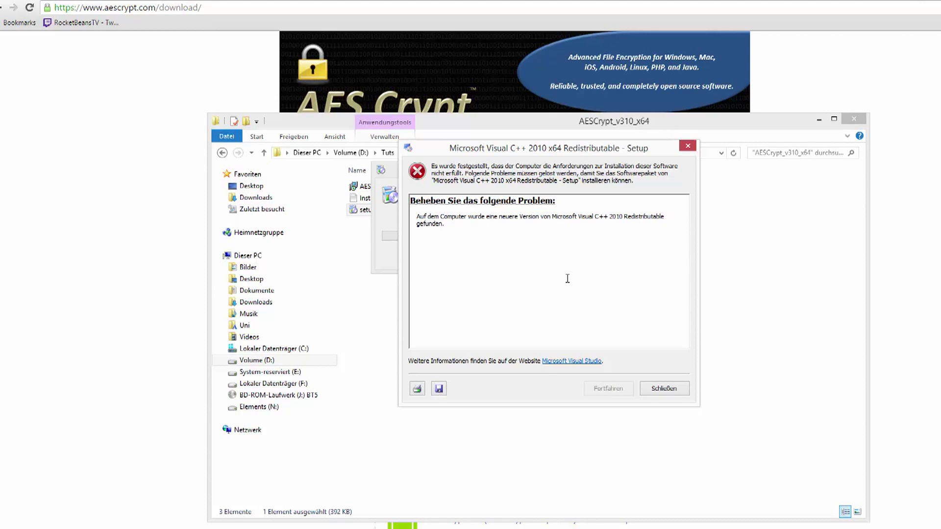
pyautogui.click(656, 389)
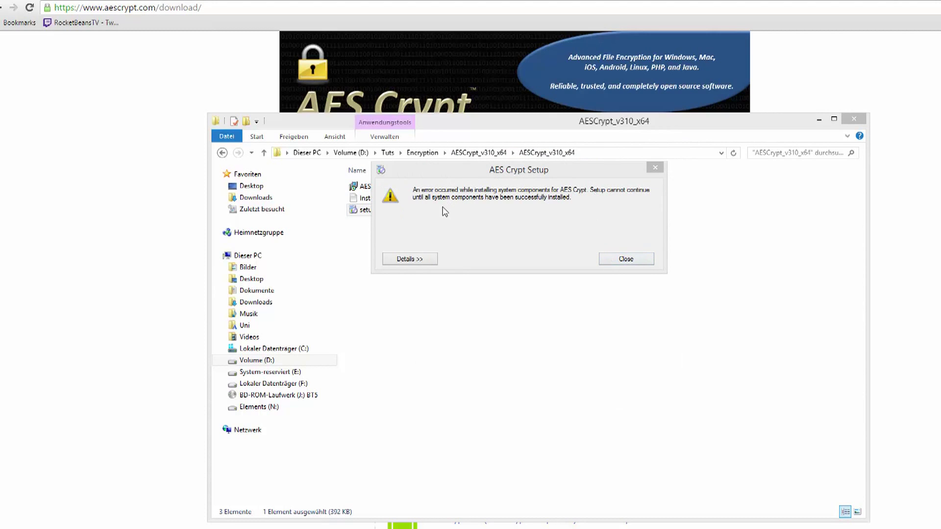
pyautogui.click(619, 260)
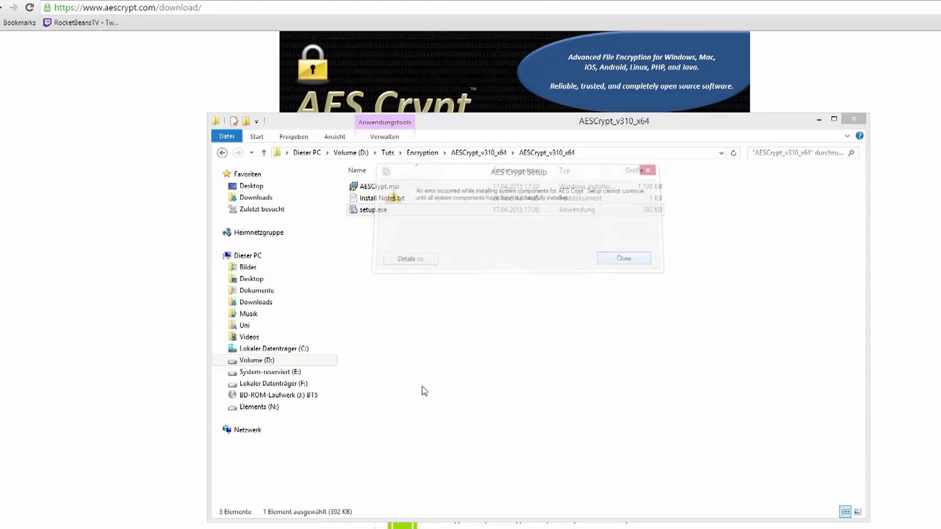
# Step: Navigate from the installer folder back up to the Encryption folder
pyautogui.click(365, 189)
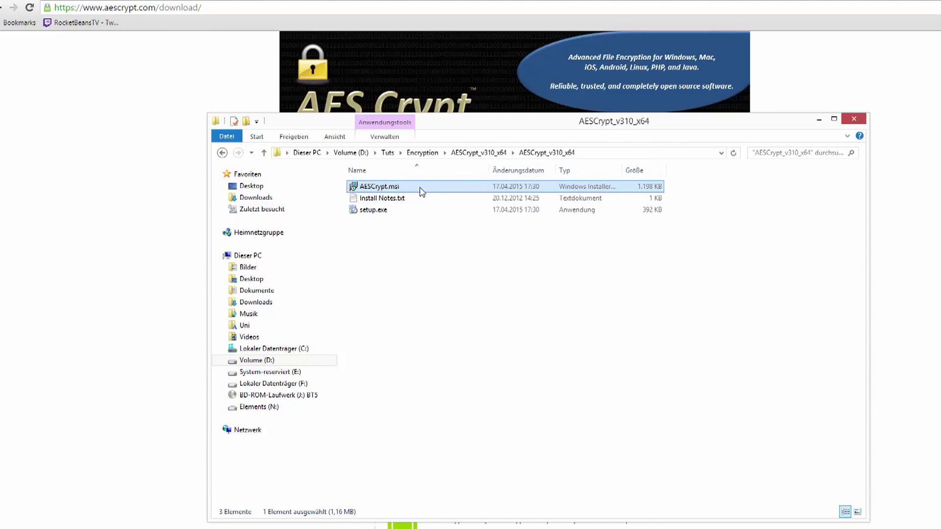
pyautogui.click(545, 331)
pyautogui.click(223, 153)
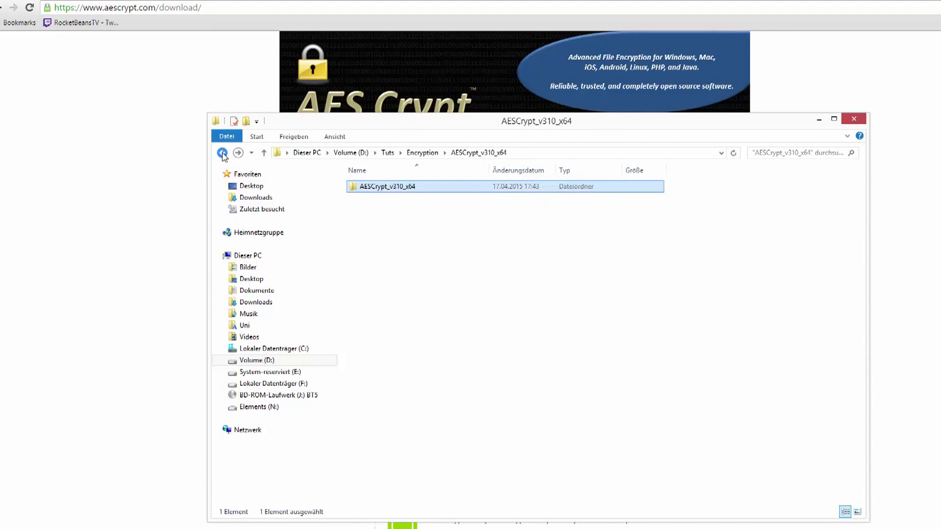
pyautogui.click(222, 153)
pyautogui.click(222, 153)
pyautogui.click(237, 152)
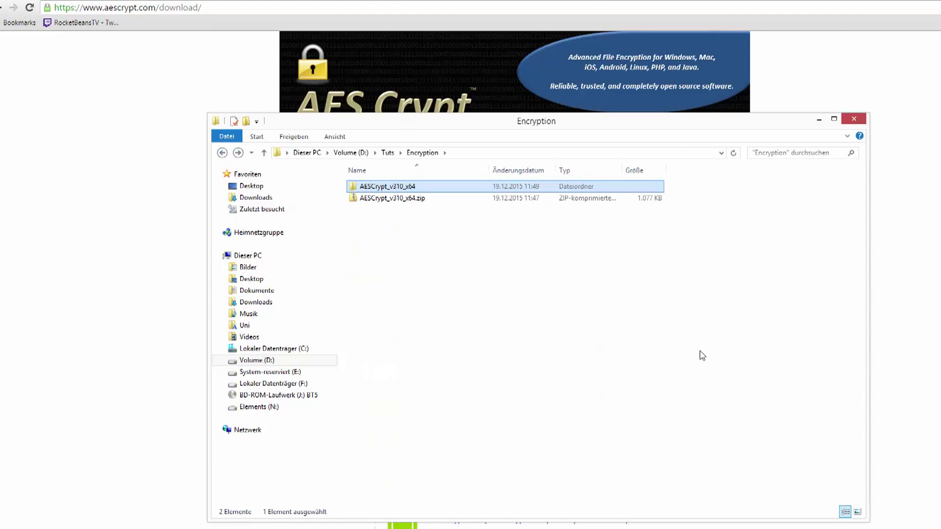
# Step: Create a new blank file in the Encryption folder named text.txt, accepting the extension change
pyautogui.rightClick(504, 234)
pyautogui.click(548, 366)
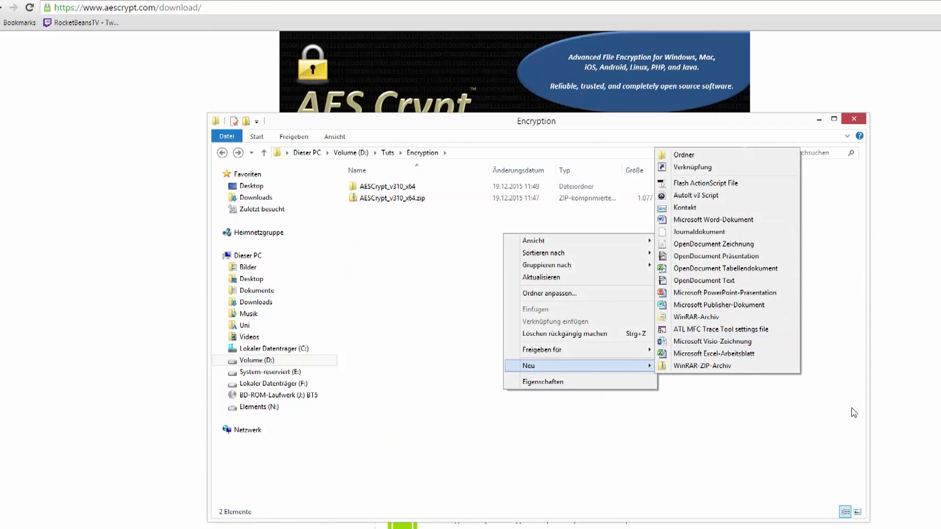
pyautogui.click(750, 342)
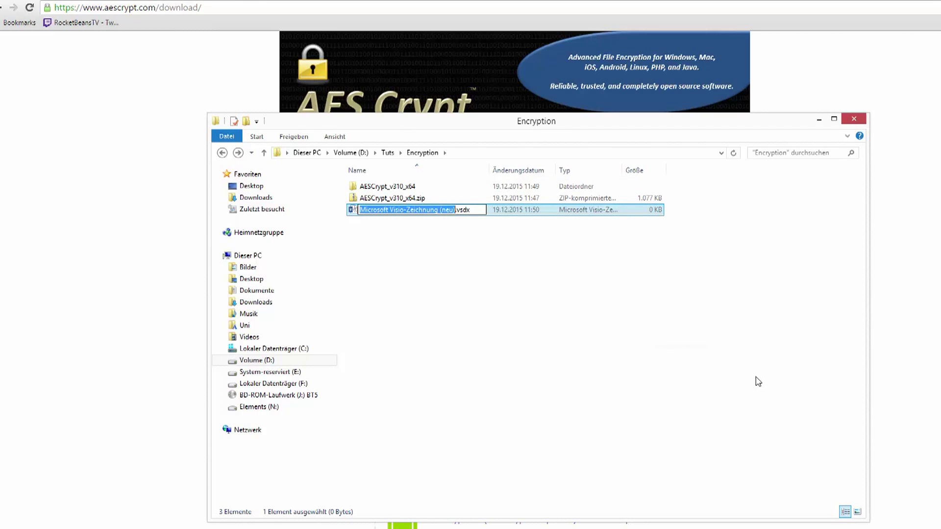
pyautogui.hotkey('ctrl', 'a')
pyautogui.press('BackSpace')
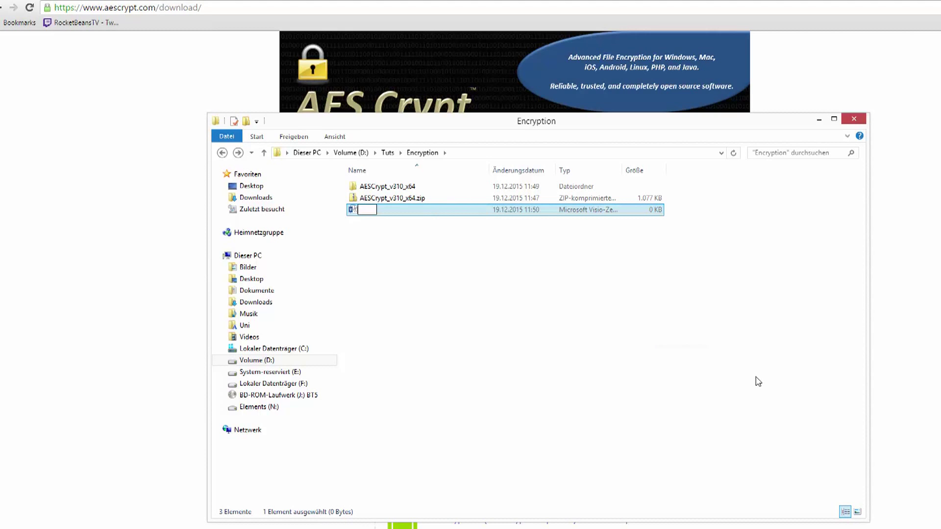
pyautogui.write('text.txt')
pyautogui.press('Return')
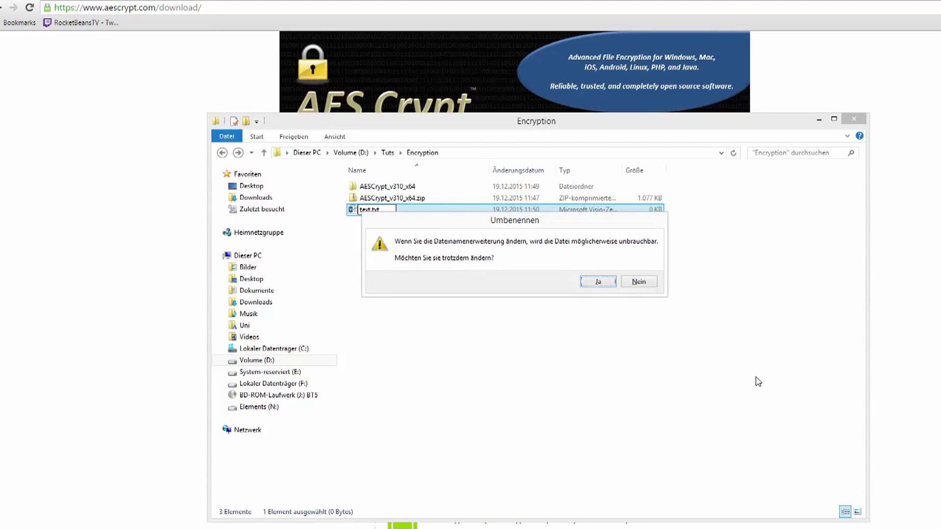
pyautogui.press('Return')
pyautogui.press('Return')
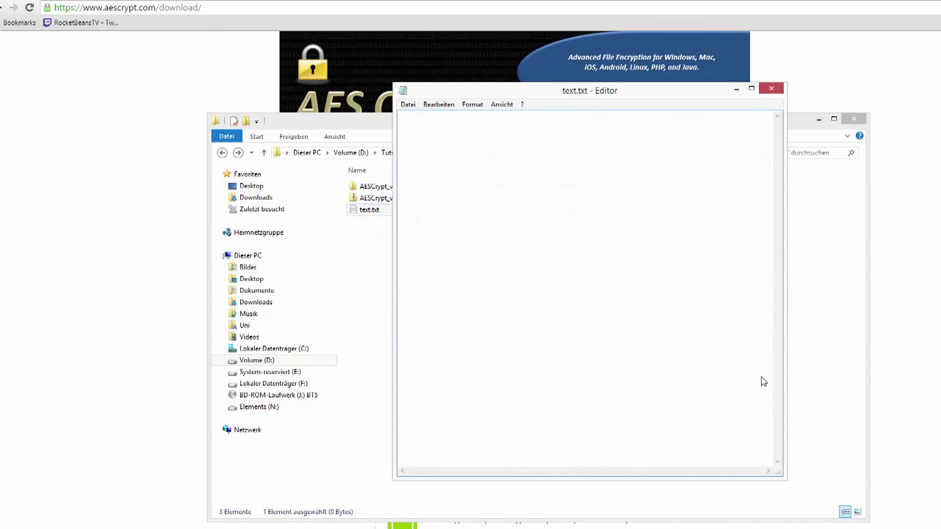
# Step: Write 'Nachricht1.' into text.txt, save it and close the editor
pyautogui.moveTo(698, 97); pyautogui.dragTo(679, 116)
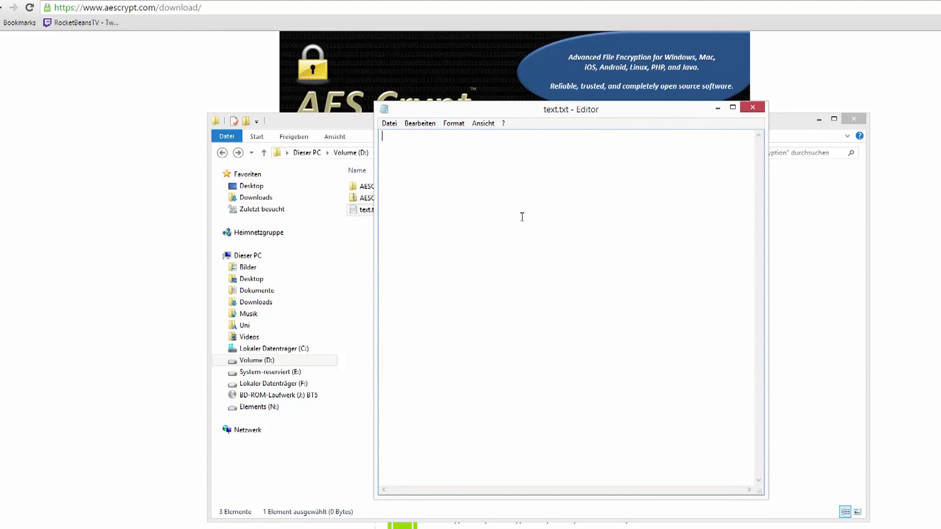
pyautogui.write('Nachricht1.')
pyautogui.hotkey('ctrl', 's')
pyautogui.click(752, 107)
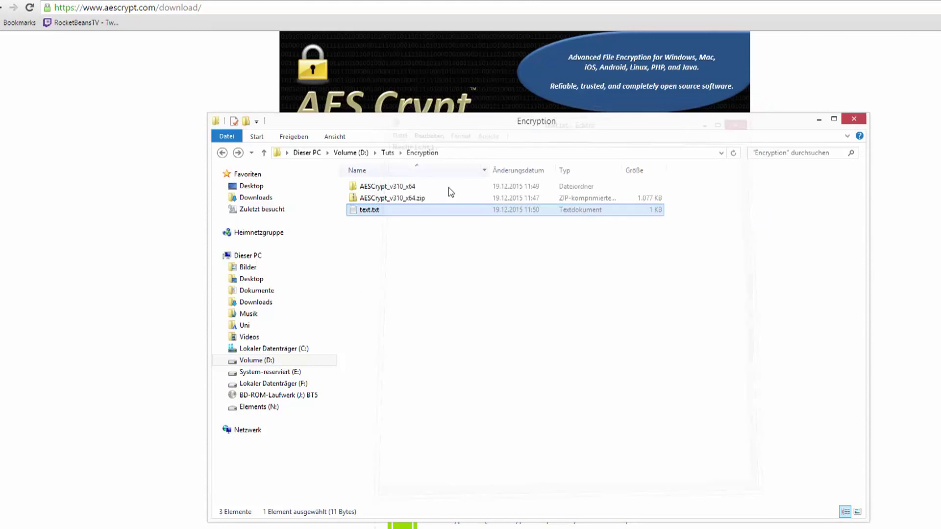
# Step: Encrypt text.txt with AES Encrypt using a password entered twice, producing text.txt.aes
pyautogui.rightClick(412, 212)
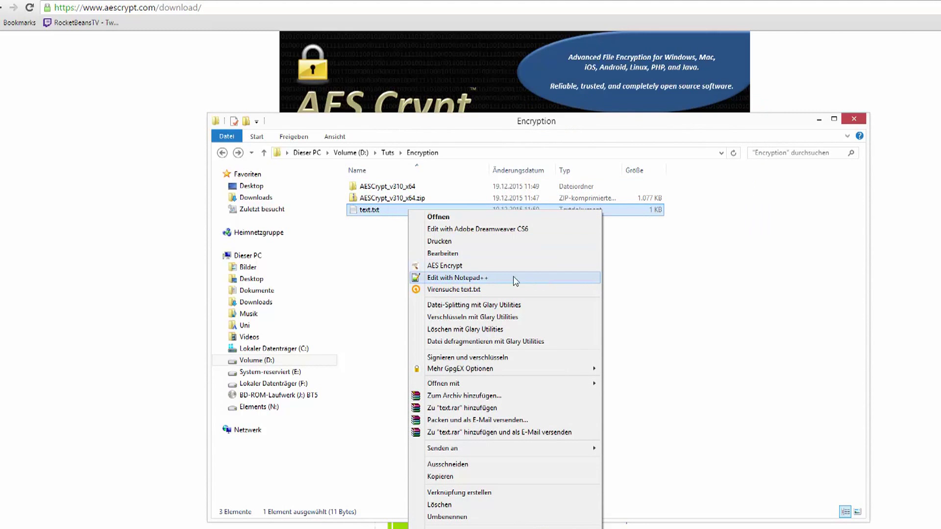
pyautogui.click(453, 267)
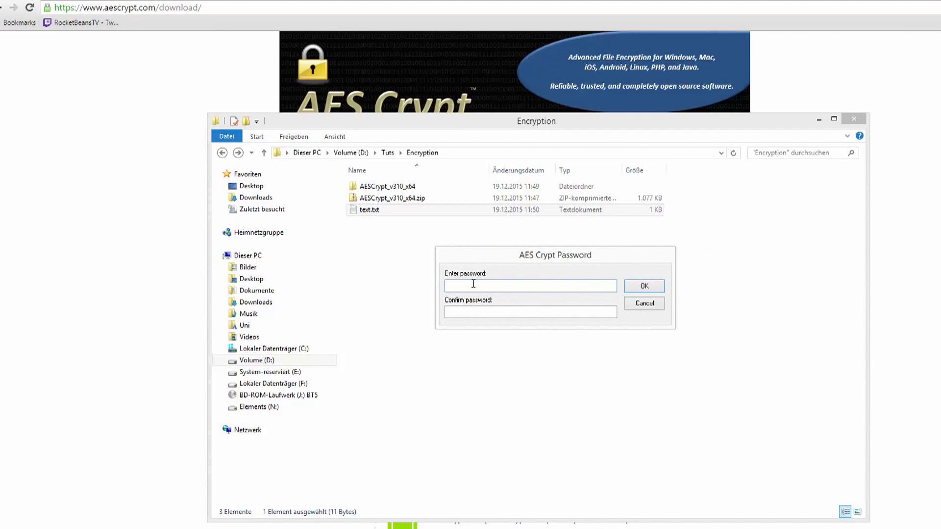
pyautogui.write('********')
pyautogui.press('Tab')
pyautogui.write('*****')
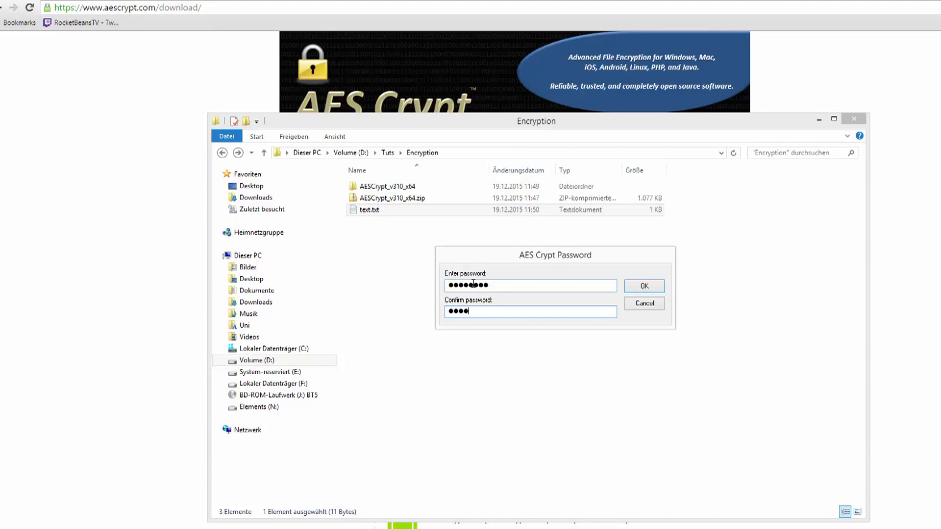
pyautogui.write('***')
pyautogui.press('Return')
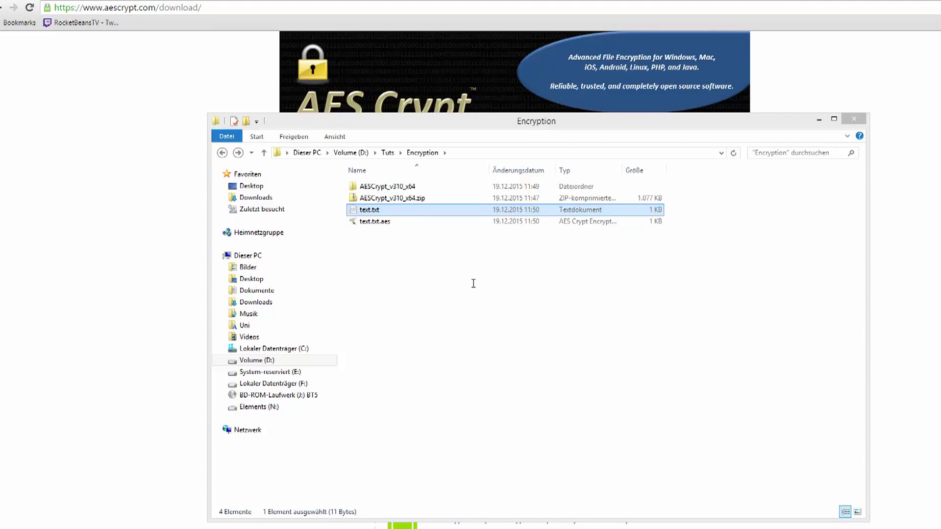
# Step: Open text.txt and add a new line with the placeholder word 'passwort'
pyautogui.doubleClick(460, 212)
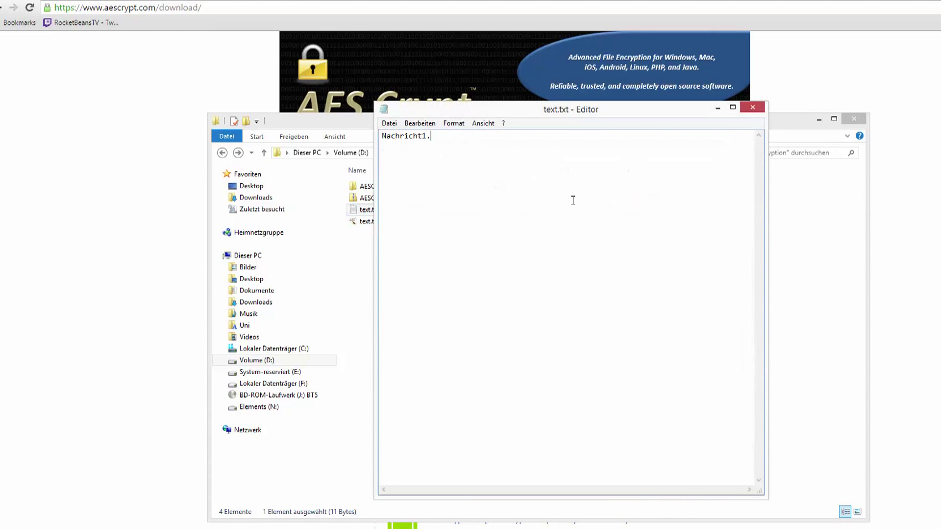
pyautogui.press('Return')
pyautogui.write('passwort')
pyautogui.hotkey('shift', 'Home')
# Step: Replace the placeholder with the encryption password, fixing surplus digits and a stray line break
pyautogui.press('Left')
pyautogui.hotkey('shift', 'Left')
pyautogui.hotkey('shift', 'Left')
pyautogui.press('Return')
pyautogui.press('Left')
pyautogui.press('Left')
pyautogui.press('Delete')
pyautogui.press('Left')
# Step: Delete the password line from text.txt, close the editor, and bring up text.txt.aes's context menu
pyautogui.moveTo(435, 155); pyautogui.dragTo(443, 140)
pyautogui.press('BackSpace')
pyautogui.click(753, 107)
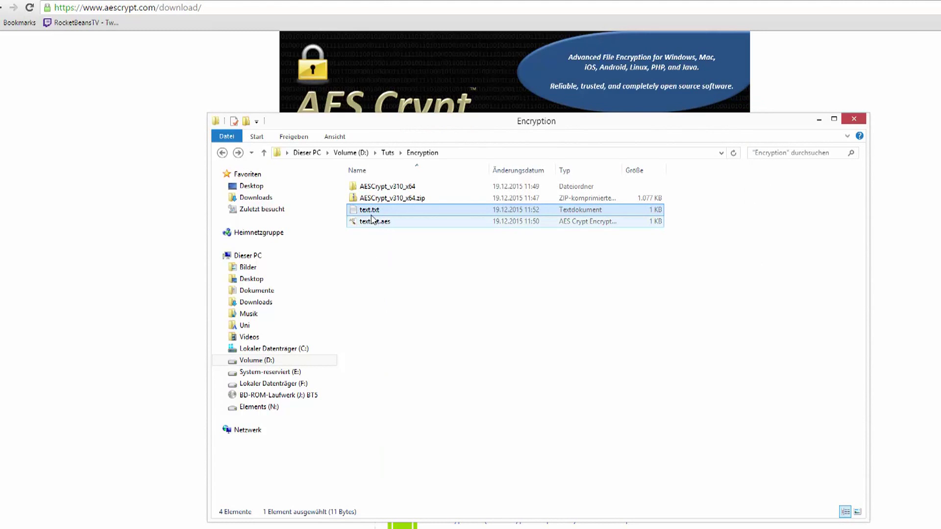
pyautogui.click(402, 223)
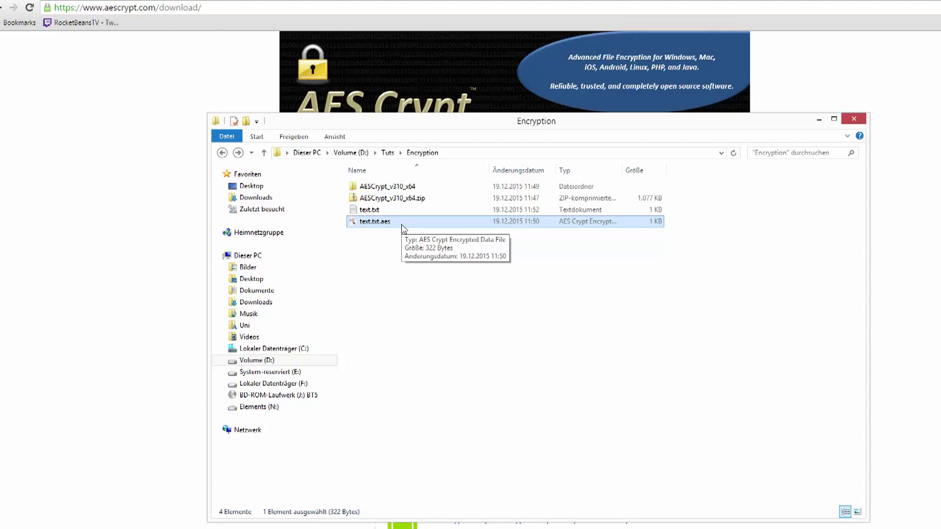
pyautogui.rightClick(403, 228)
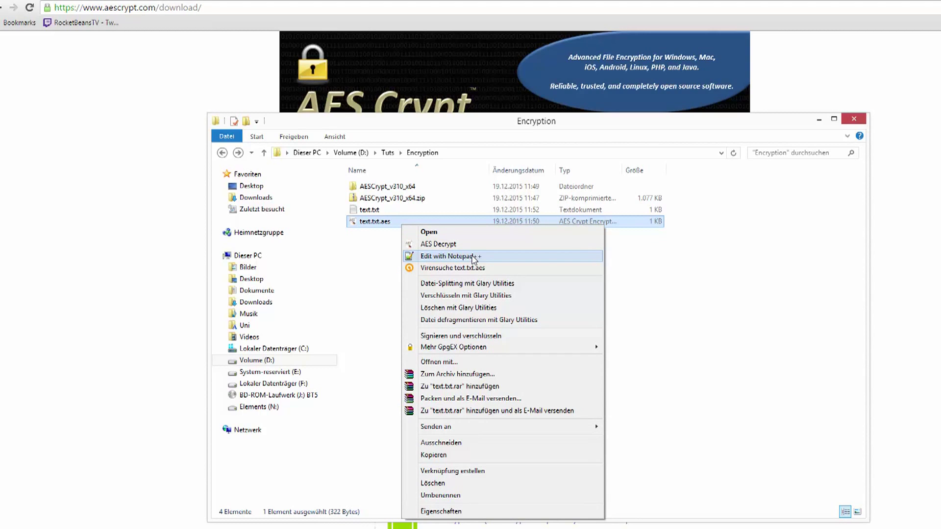
# Step: Inspect text.txt.aes in Notepad++ as unreadable bytes with an aescrypt header, then close it
pyautogui.click(474, 260)
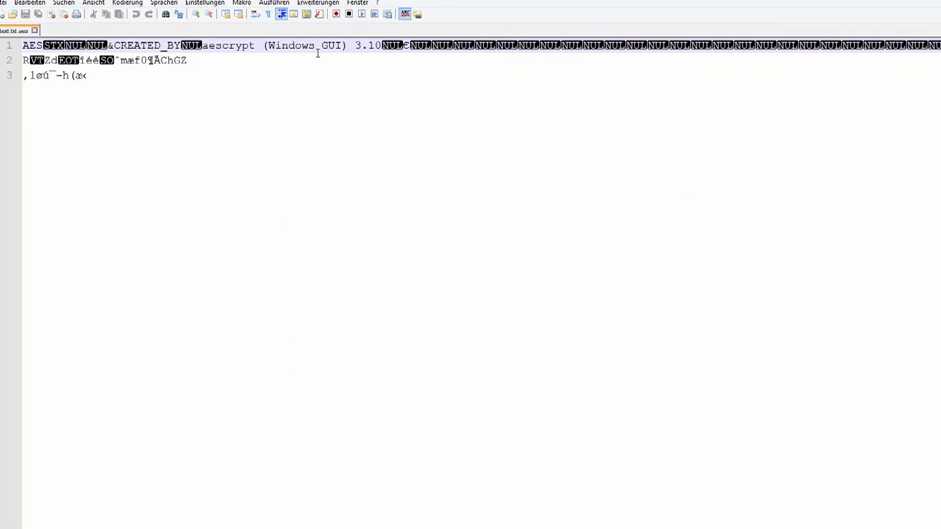
pyautogui.moveTo(510, 4); pyautogui.dragTo(473, 1)
pyautogui.moveTo(534, 28); pyautogui.dragTo(423, 1)
pyautogui.click(325, 108)
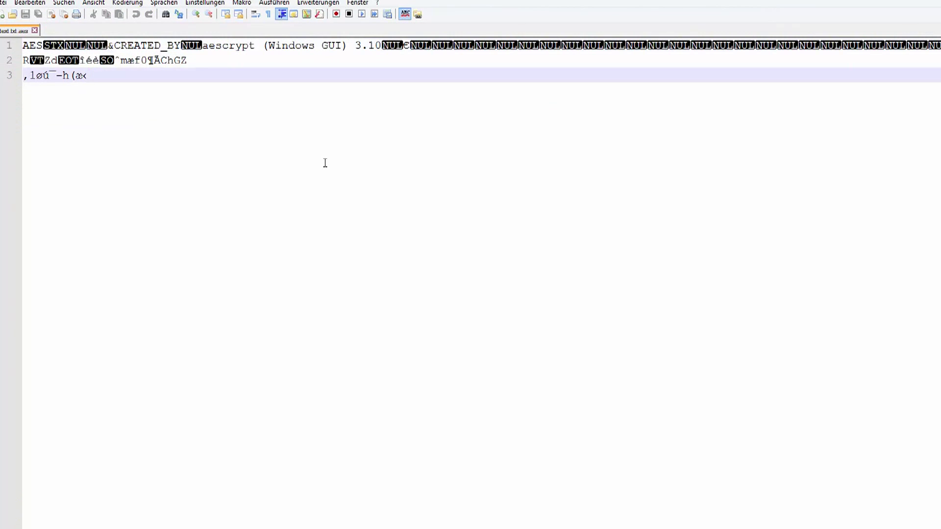
pyautogui.hotkey('ctrl', 'a')
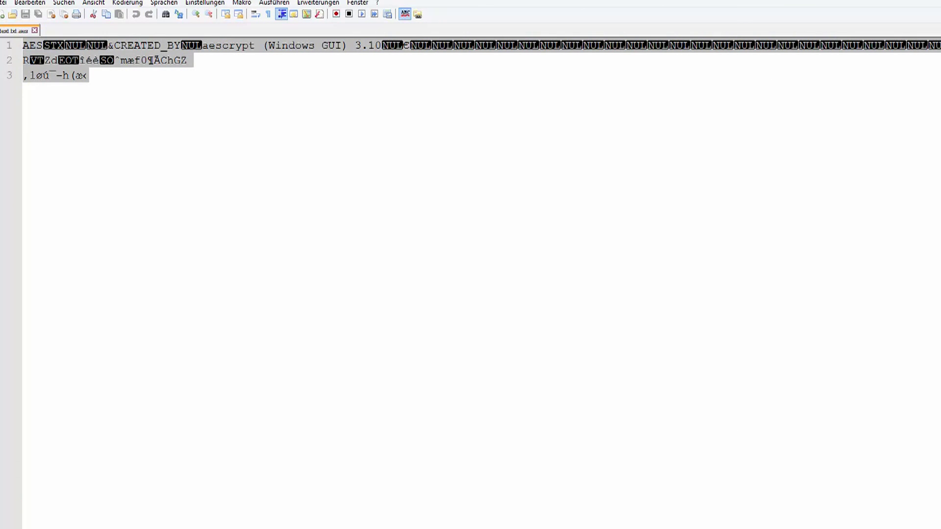
pyautogui.hotkey('alt', 'F4')
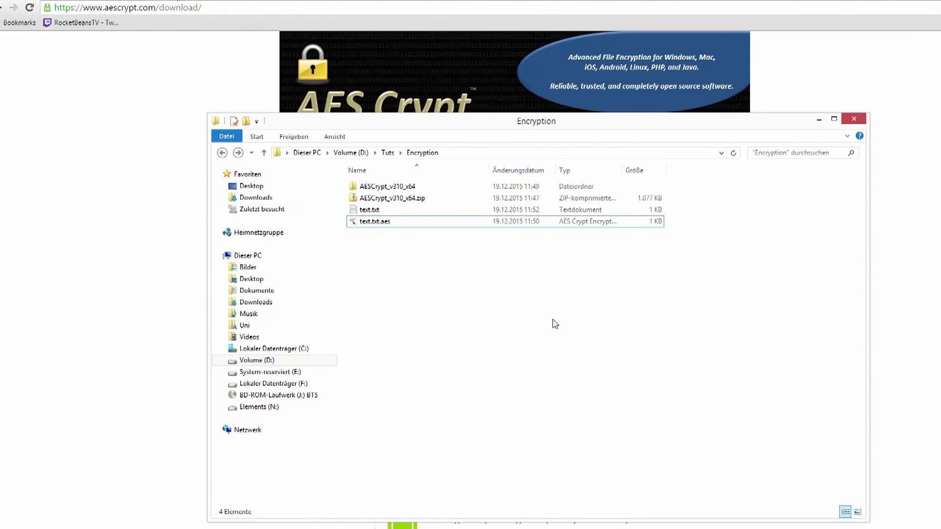
# Step: Create a new Microsoft Word document in the Encryption folder with its default name
pyautogui.rightClick(397, 282)
pyautogui.moveTo(473, 413)
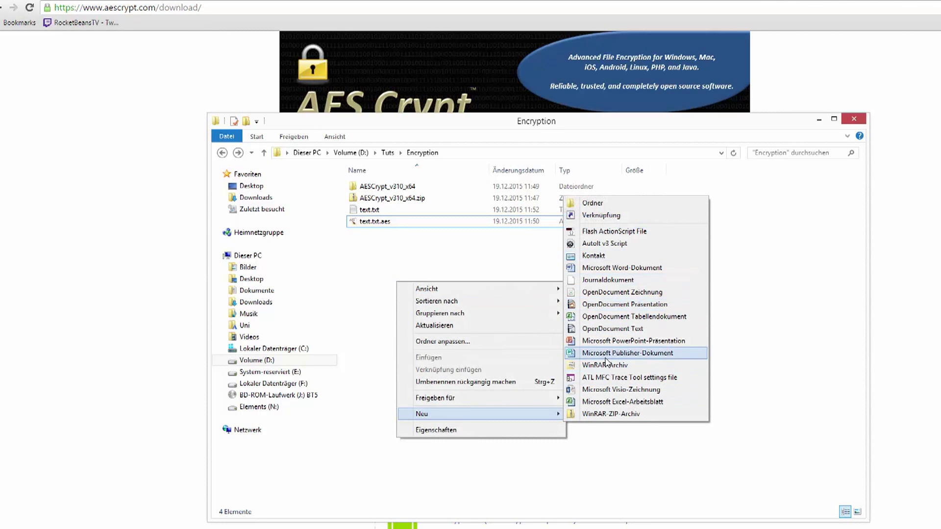
pyautogui.click(621, 267)
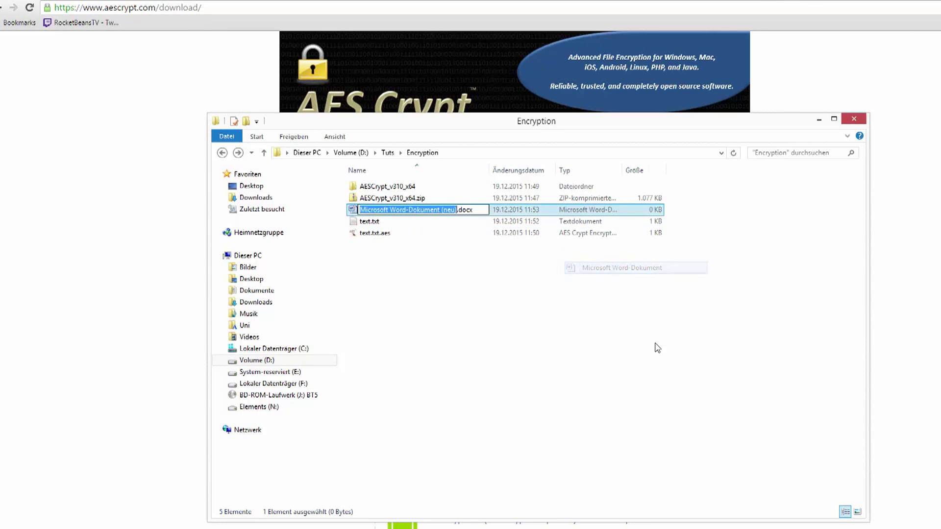
pyautogui.press('Return')
pyautogui.press('Return')
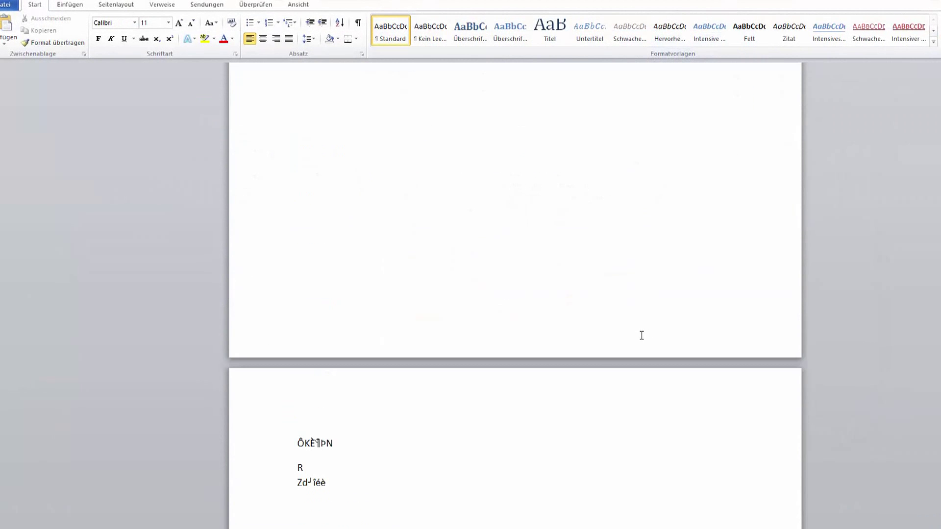
# Step: Scroll through the garbled encrypted text in Word, then quit without saving
pyautogui.scroll(-3, 452, 423)
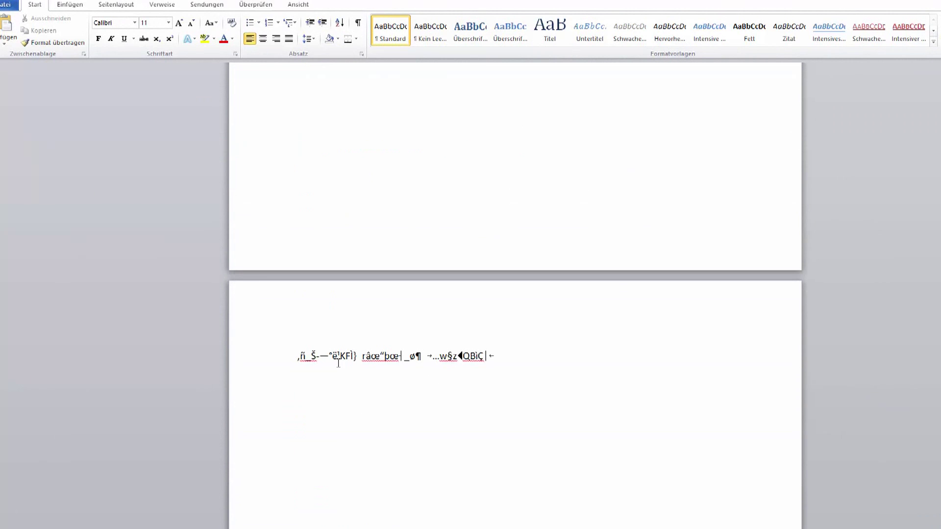
pyautogui.scroll(20, 592, 358)
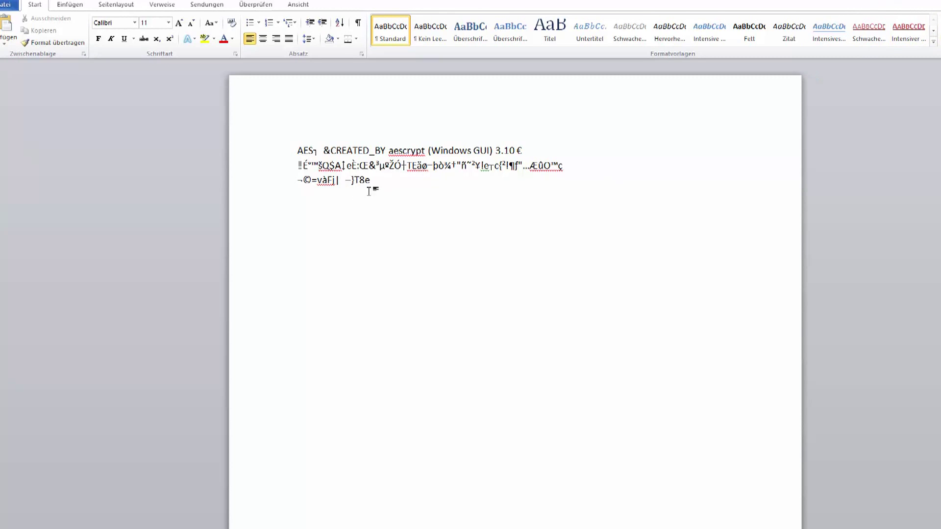
pyautogui.hotkey('alt', 'F4')
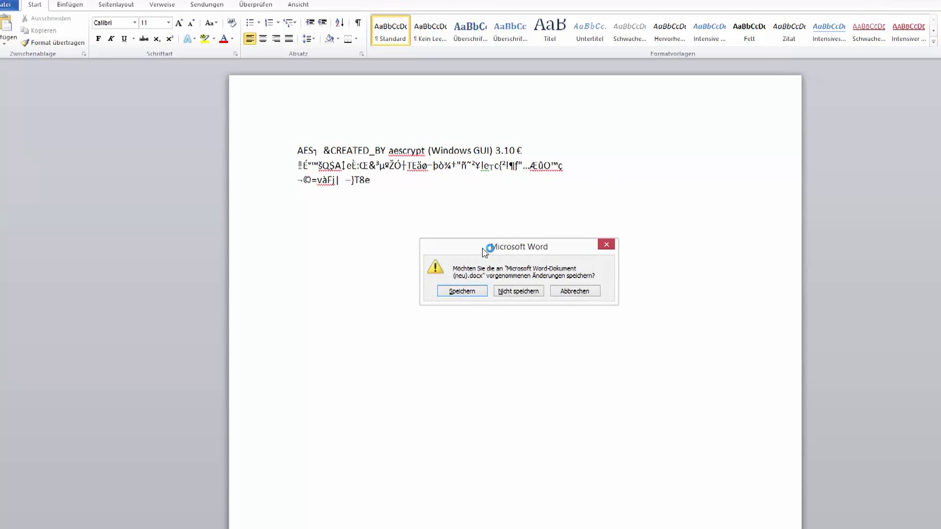
pyautogui.click(508, 289)
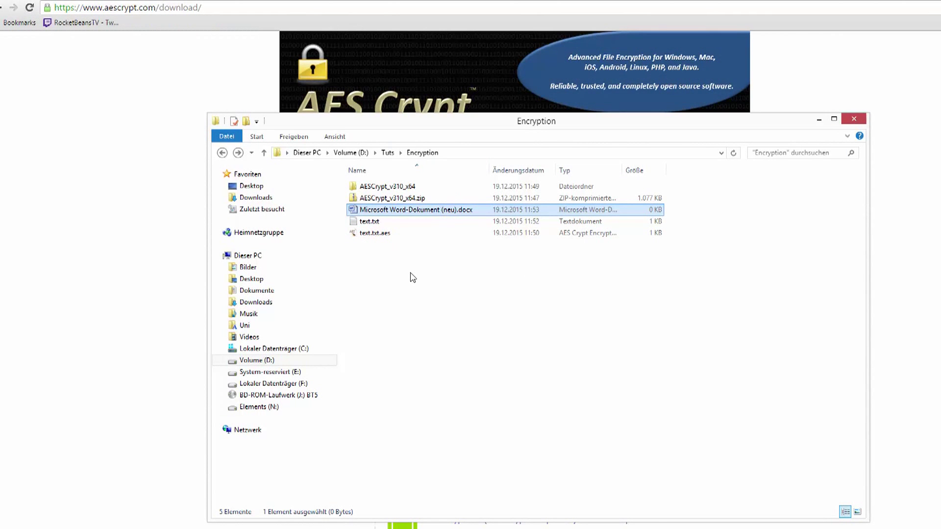
# Step: Remove the leftover Word document, then rename text.txt.aes to empfangen.aes
pyautogui.press('Delete')
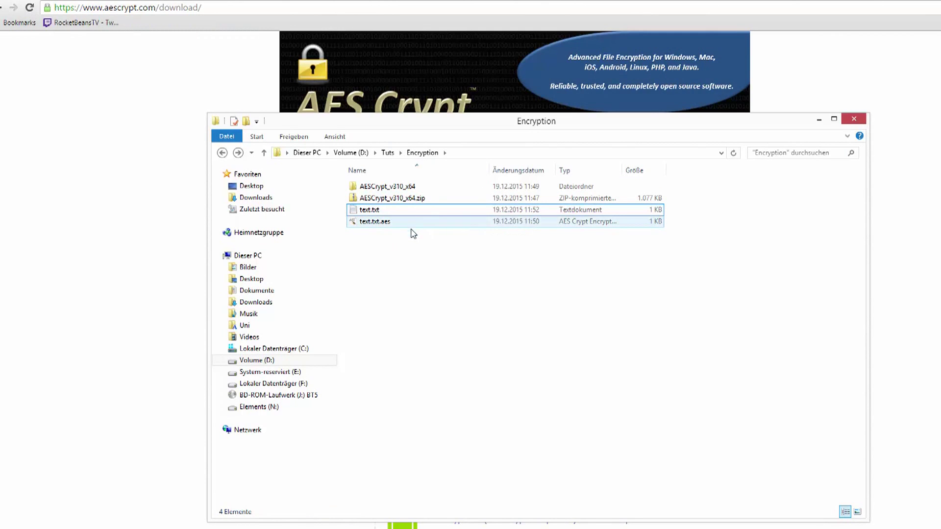
pyautogui.click(394, 228)
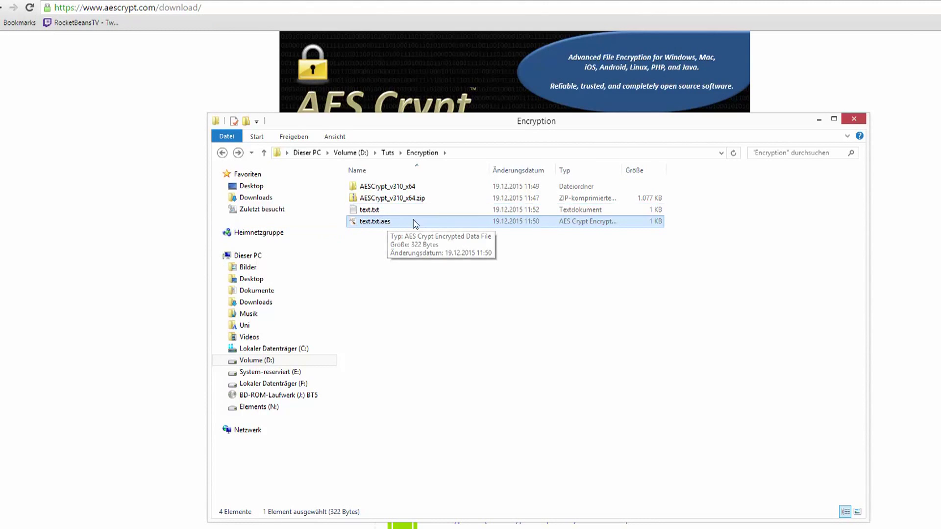
pyautogui.click(390, 223)
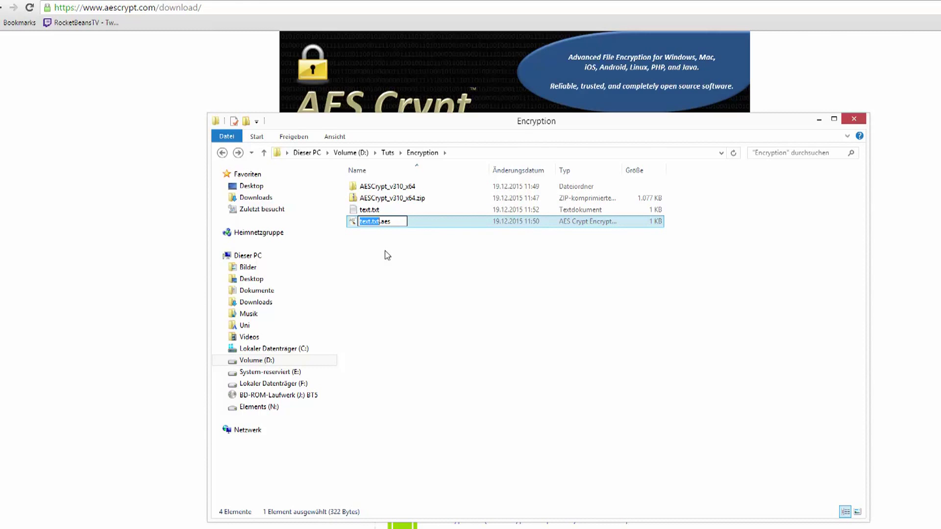
pyautogui.write('empfangen')
pyautogui.press('Return')
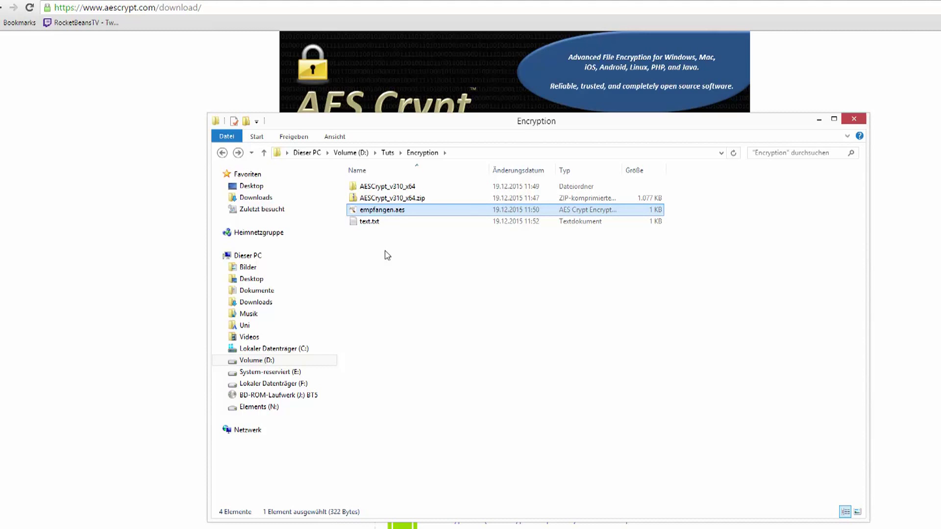
# Step: Decrypt empfangen.aes by entering its password
pyautogui.press('Return')
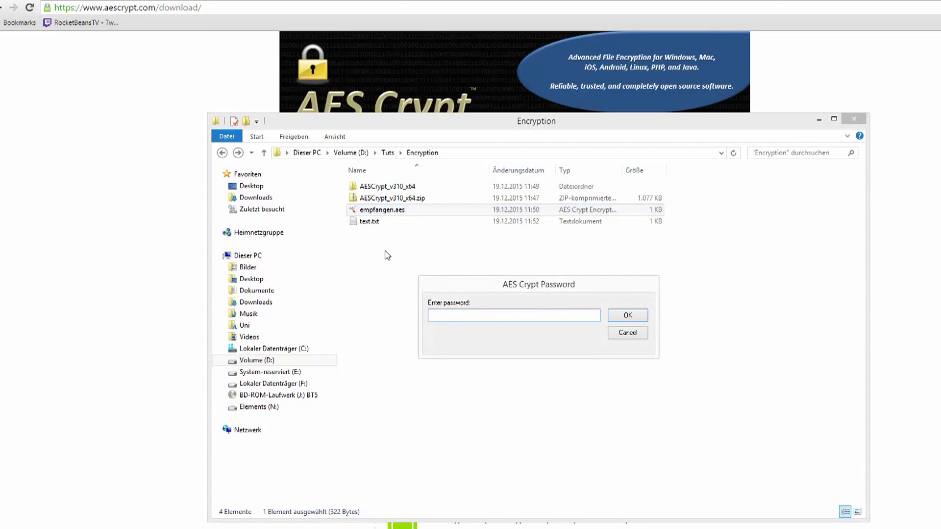
pyautogui.write('********')
pyautogui.press('Return')
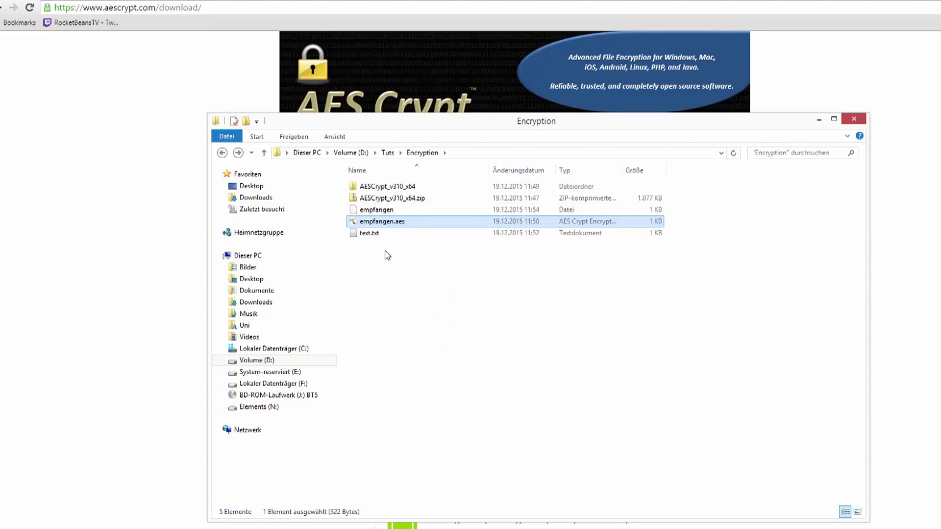
# Step: Rename the decrypted file empfangen to empfangen.txt
pyautogui.click(496, 210)
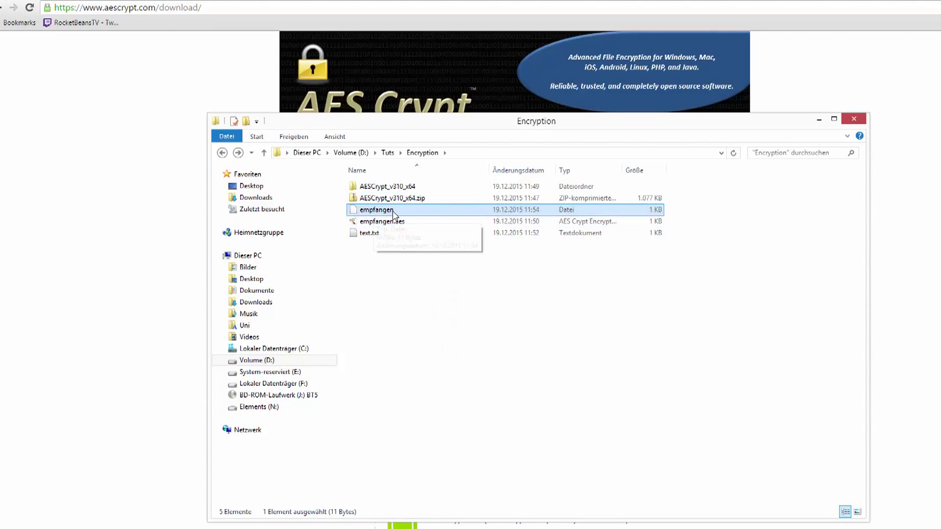
pyautogui.rightClick(394, 210)
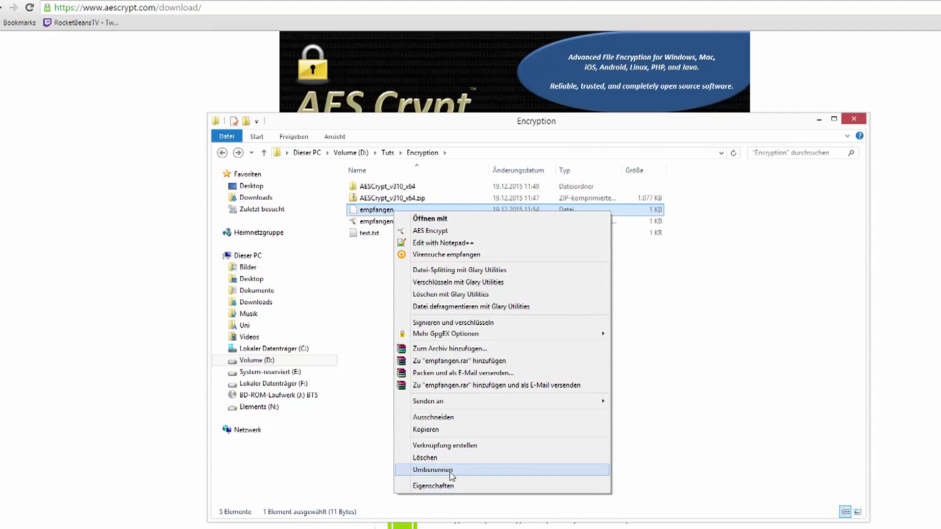
pyautogui.click(432, 471)
pyautogui.click(410, 211)
pyautogui.write('.txt')
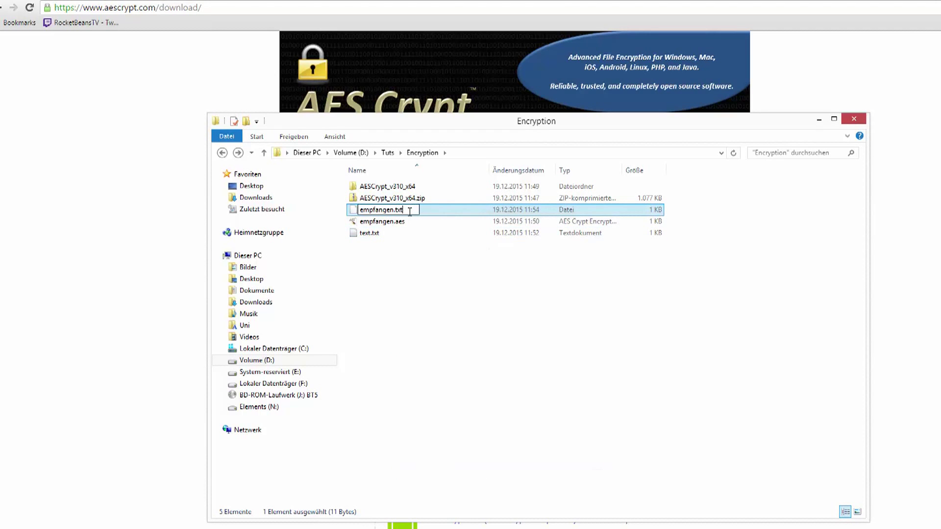
pyautogui.press('Return')
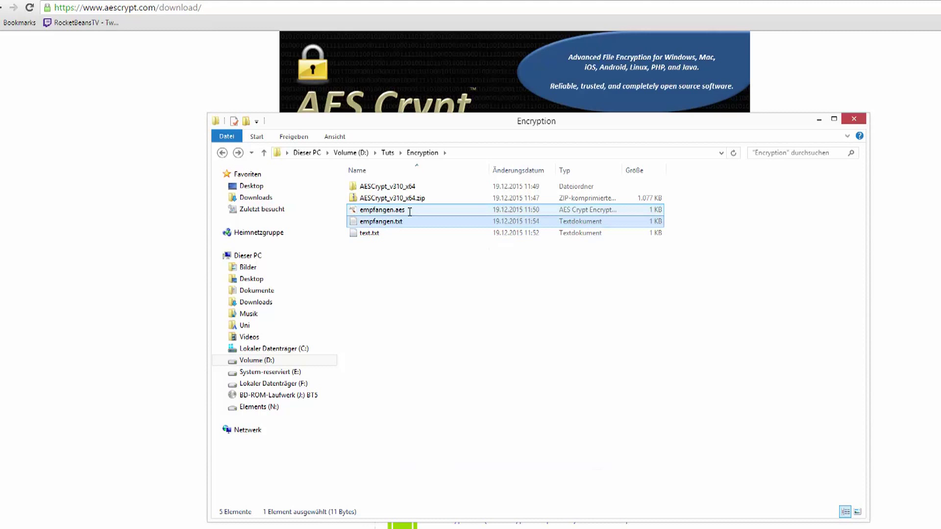
# Step: Open empfangen.txt in Notepad to confirm it reads Nachricht1, then close it
pyautogui.press('Return')
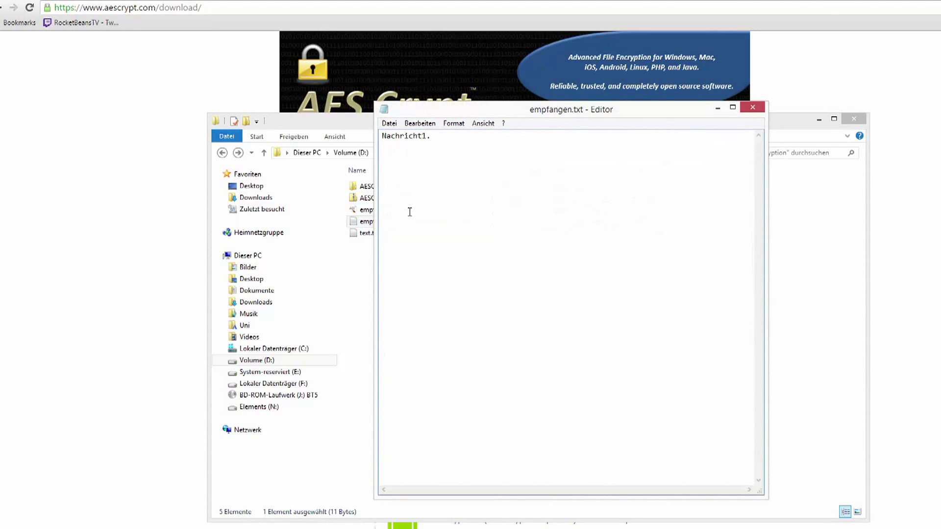
pyautogui.moveTo(458, 113); pyautogui.dragTo(476, 122)
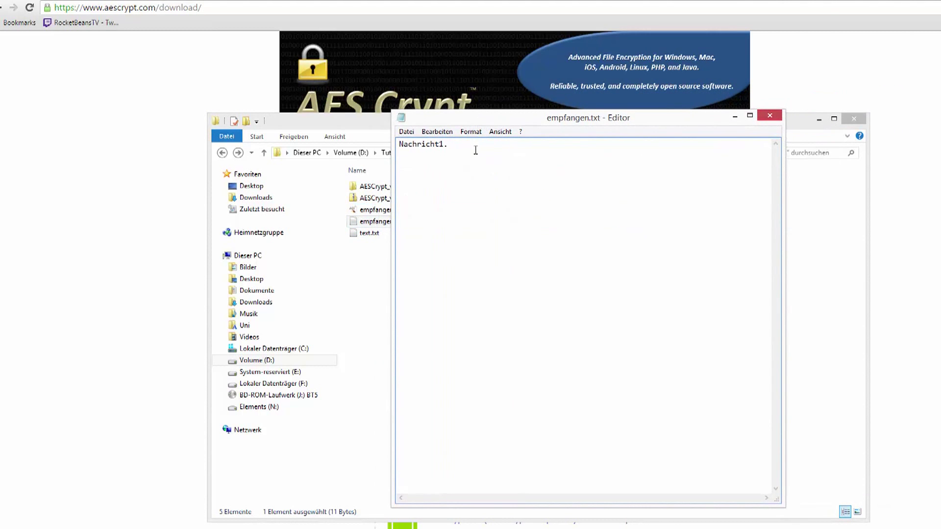
pyautogui.hotkey('ctrl', 'a')
pyautogui.click(482, 177)
pyautogui.click(770, 115)
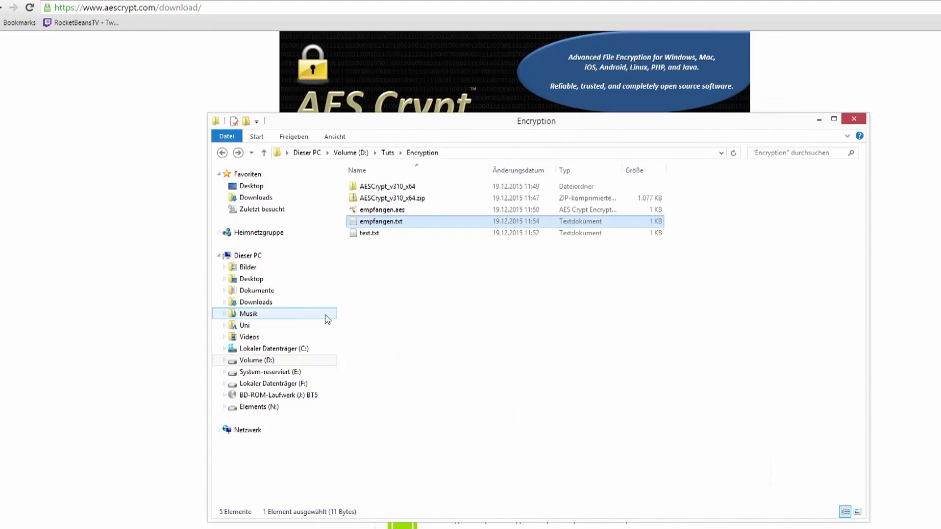
# Step: Attempt to decrypt empfangen.aes with an incorrect password and dismiss the resulting AES Crypt error
pyautogui.press('Up')
pyautogui.press('Return')
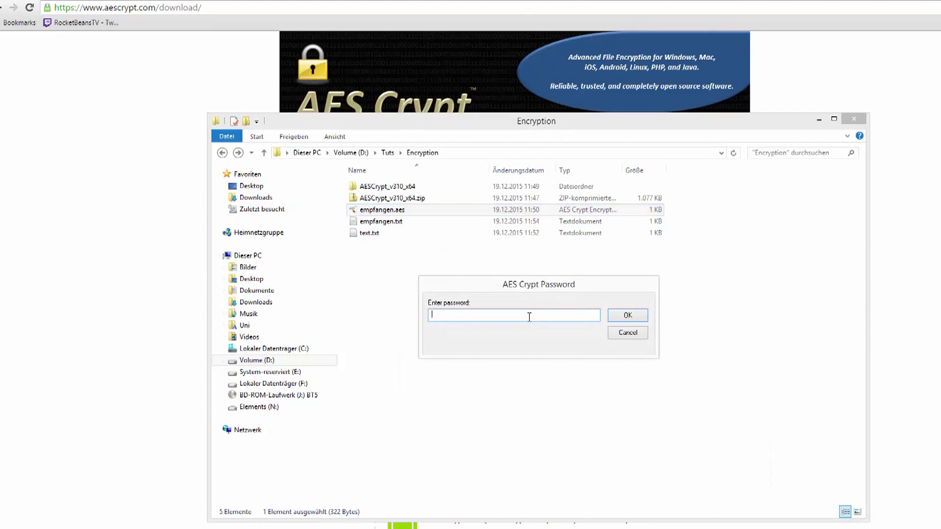
pyautogui.click(414, 222)
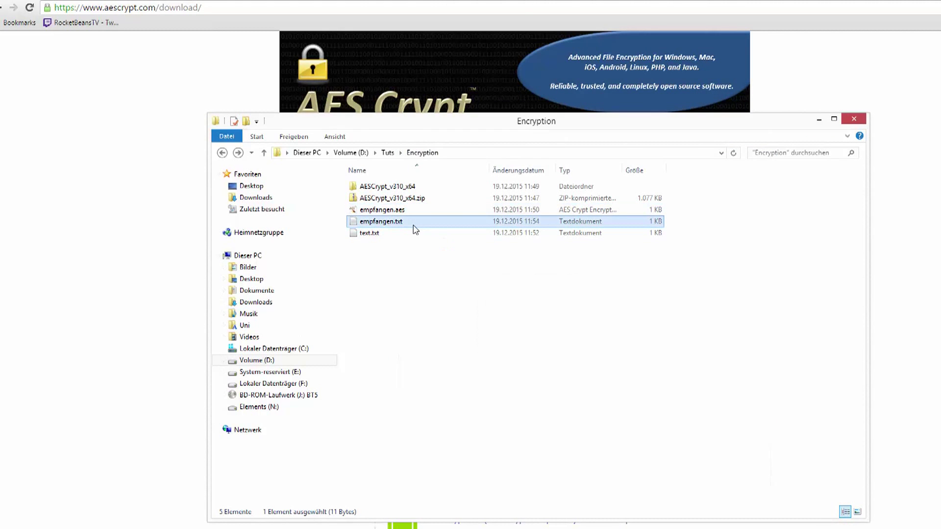
pyautogui.click(485, 314)
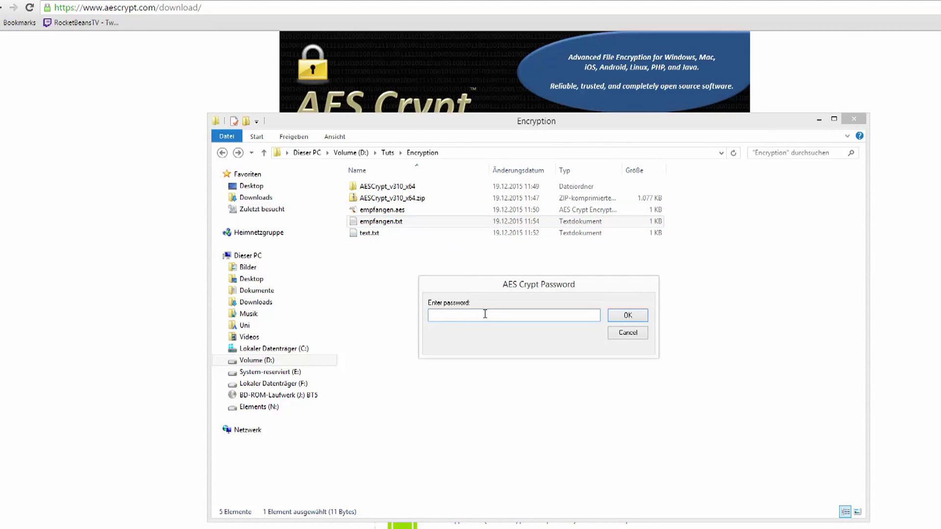
pyautogui.write('***************')
pyautogui.press('Return')
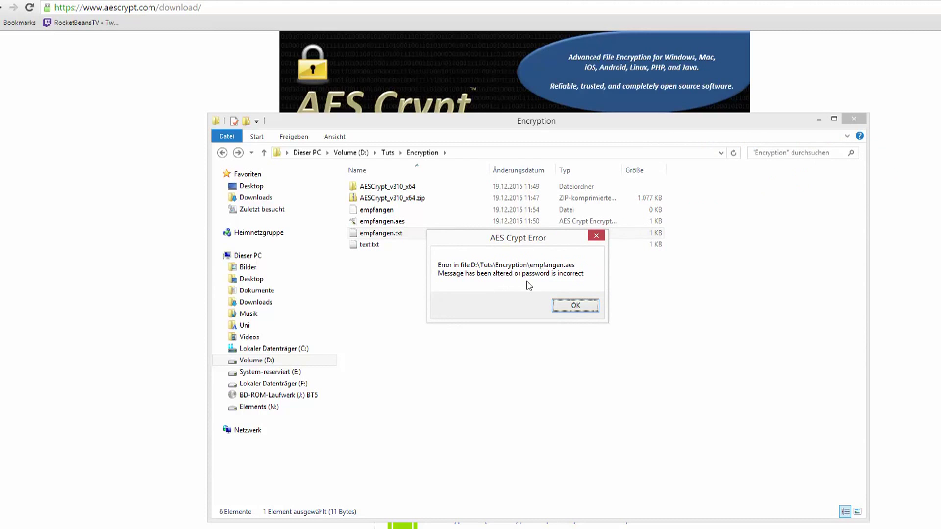
pyautogui.click(576, 306)
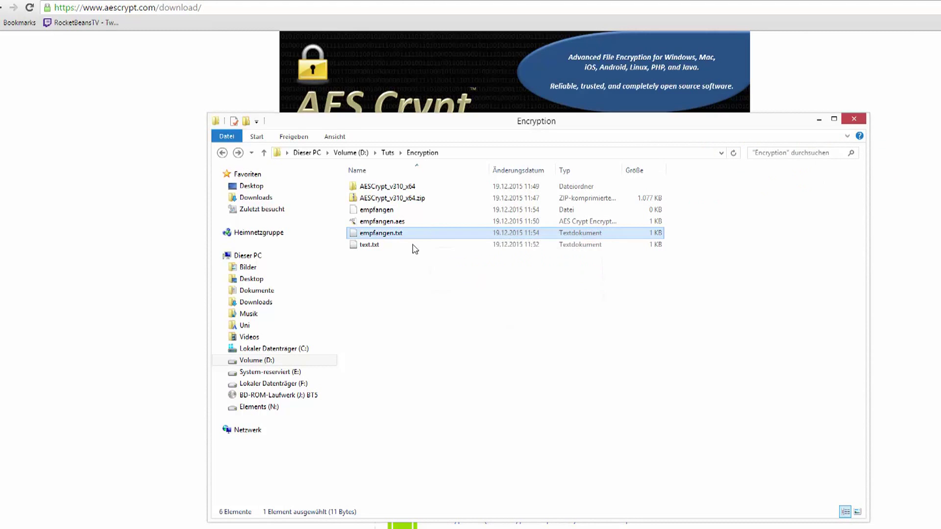
pyautogui.rightClick(410, 212)
pyautogui.click(384, 290)
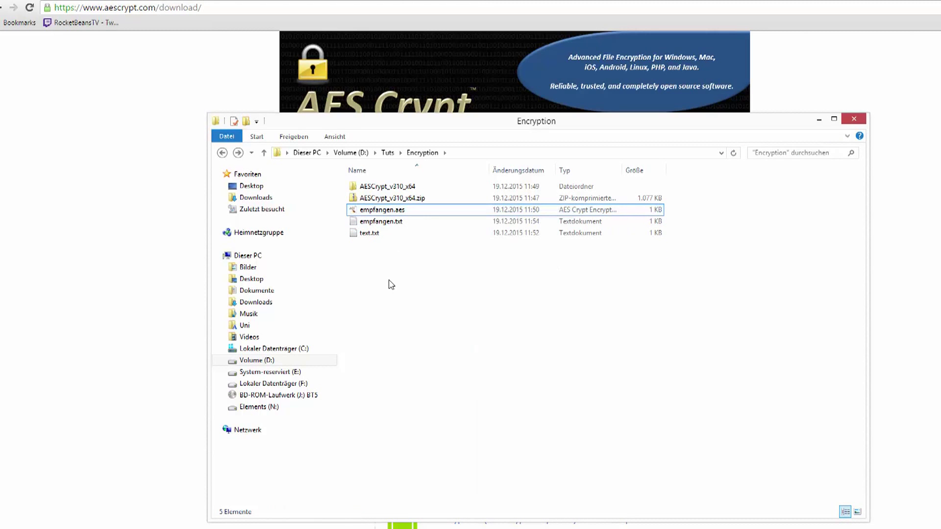